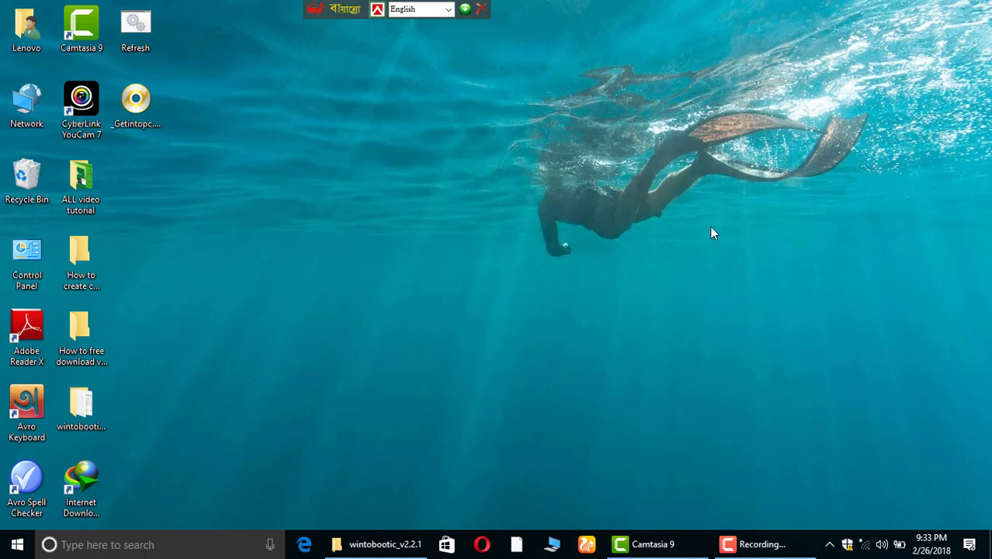
right_click(709, 228)
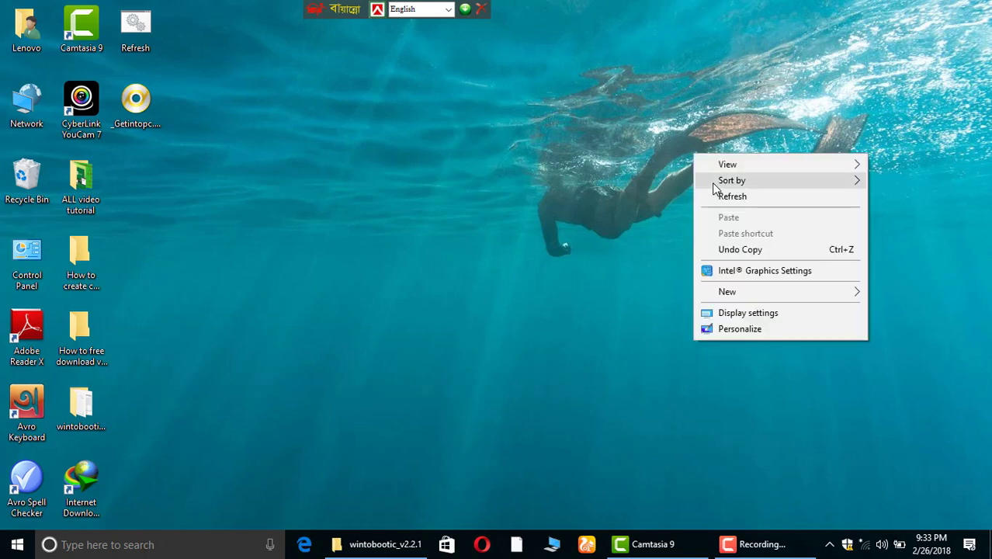
left_click(714, 199)
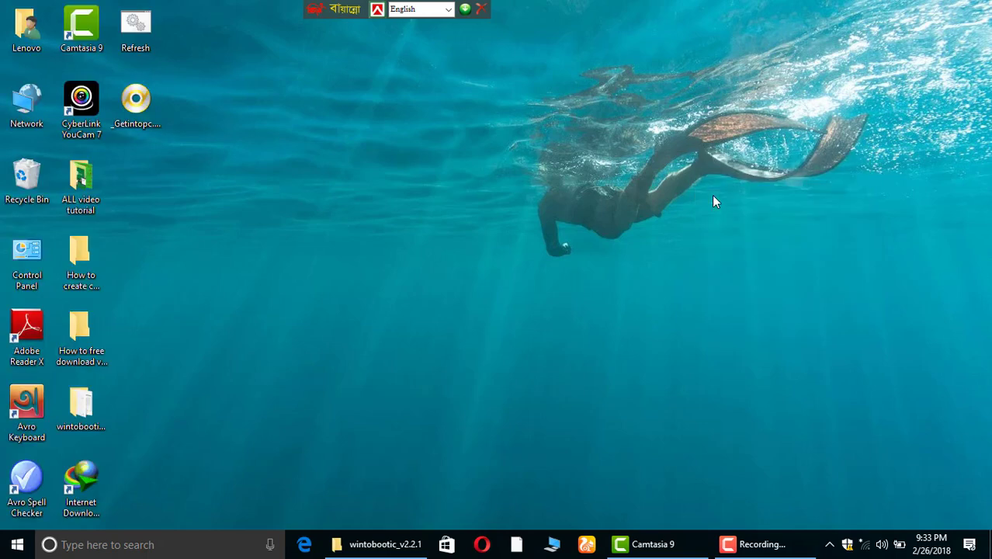
right_click(664, 194)
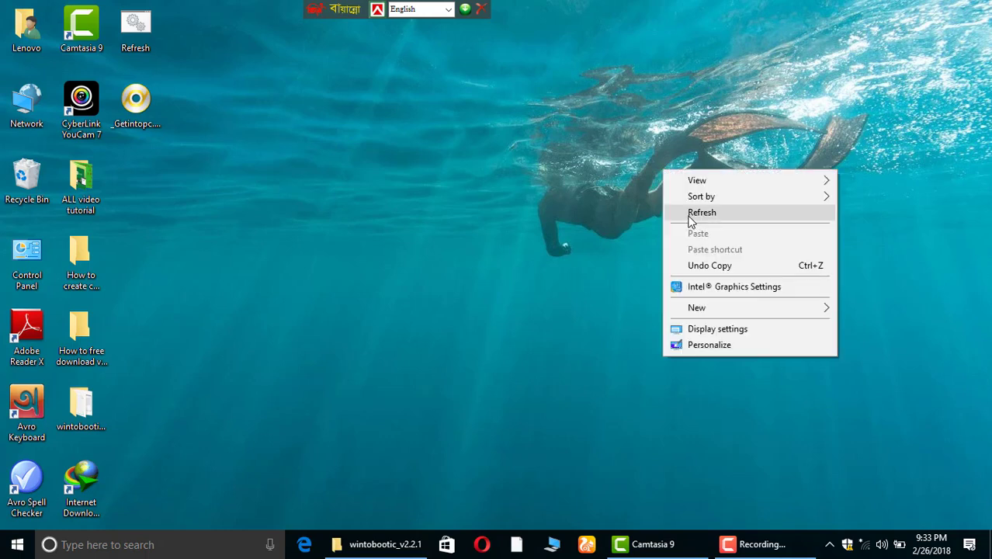
left_click(679, 215)
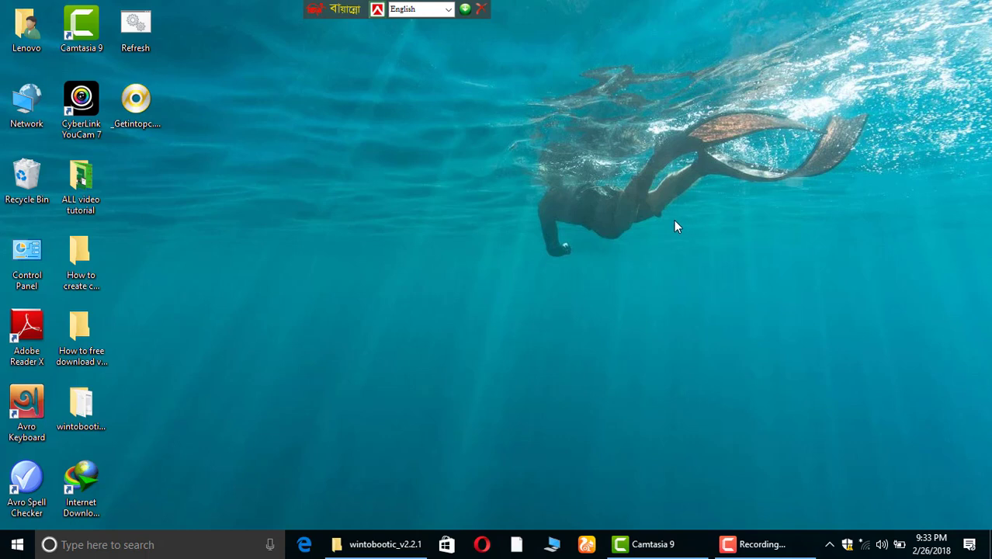
right_click(693, 210)
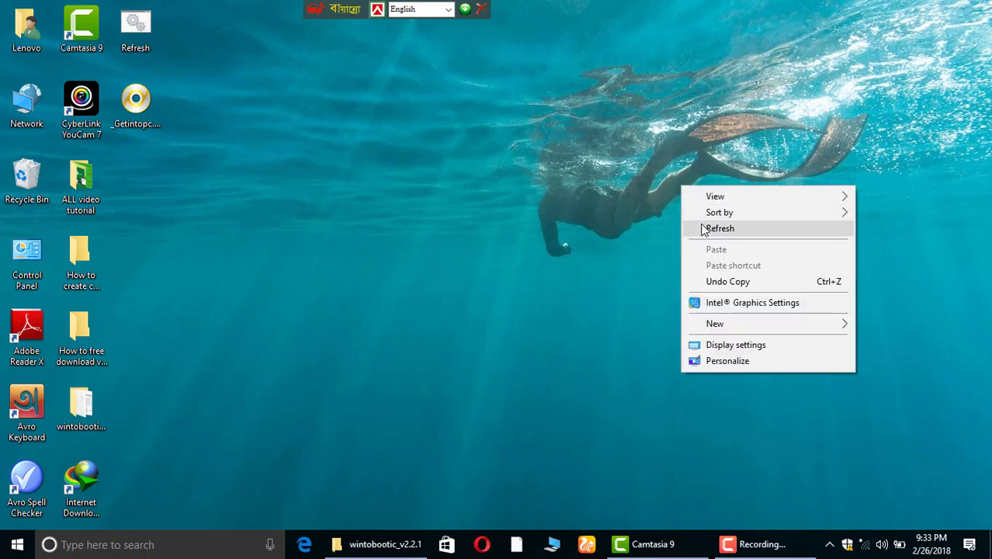
left_click(692, 224)
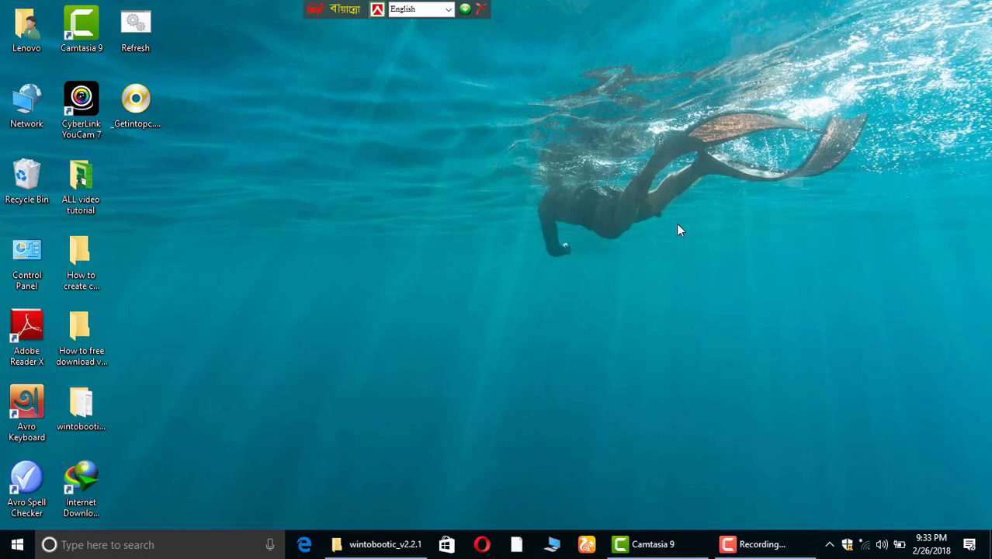
right_click(672, 150)
left_click(702, 196)
Launch WiNToBootic from the wintobootic_v2.2.1 folder on the desktop and get the folder window out of the way
double_click(77, 410)
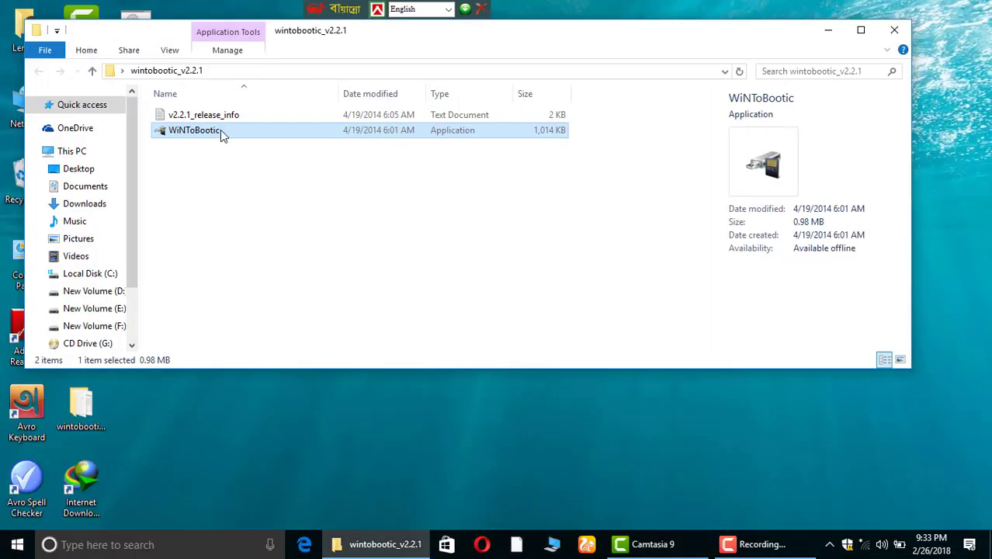
double_click(221, 129)
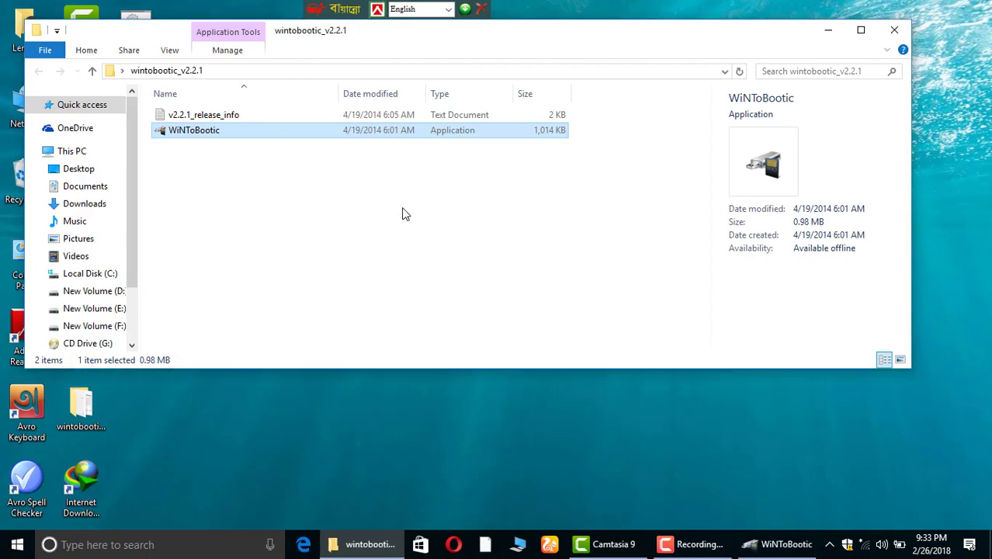
left_click(827, 30)
right_click(592, 125)
left_click(627, 167)
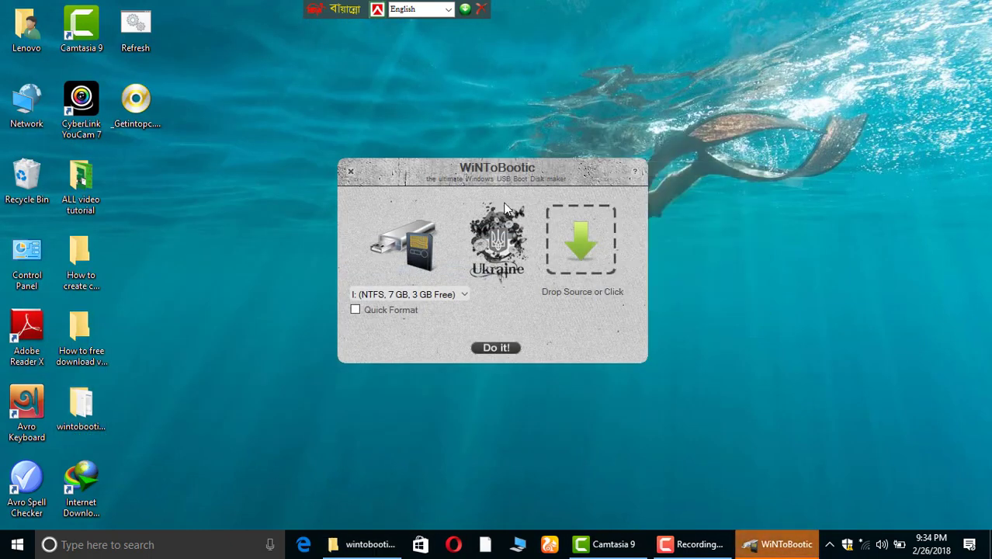
left_click_drag(501, 169, 524, 113)
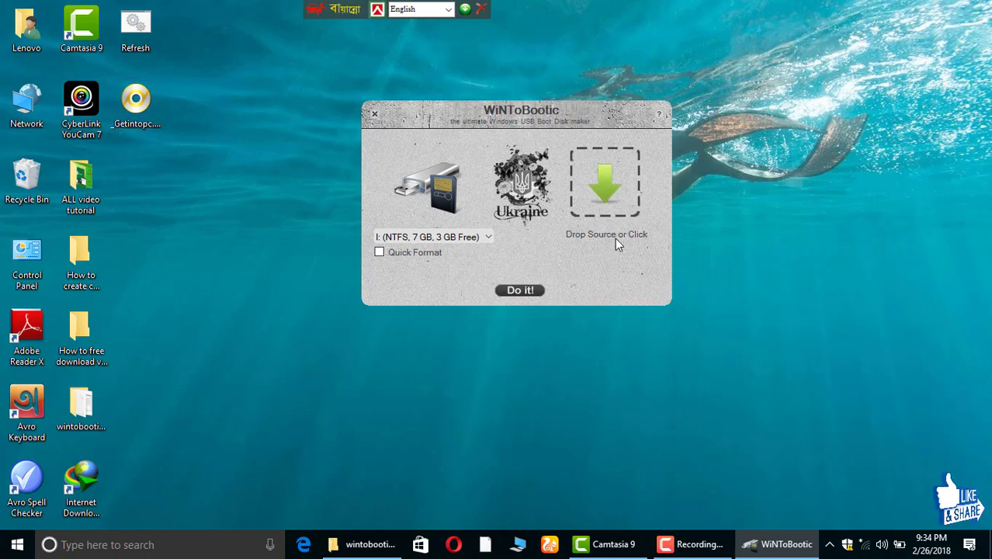
Load the _Getintopc.com_Windows_7_AIO_SP1_x64_x86 ISO from the desktop as the source for the boot disk
left_click(602, 182)
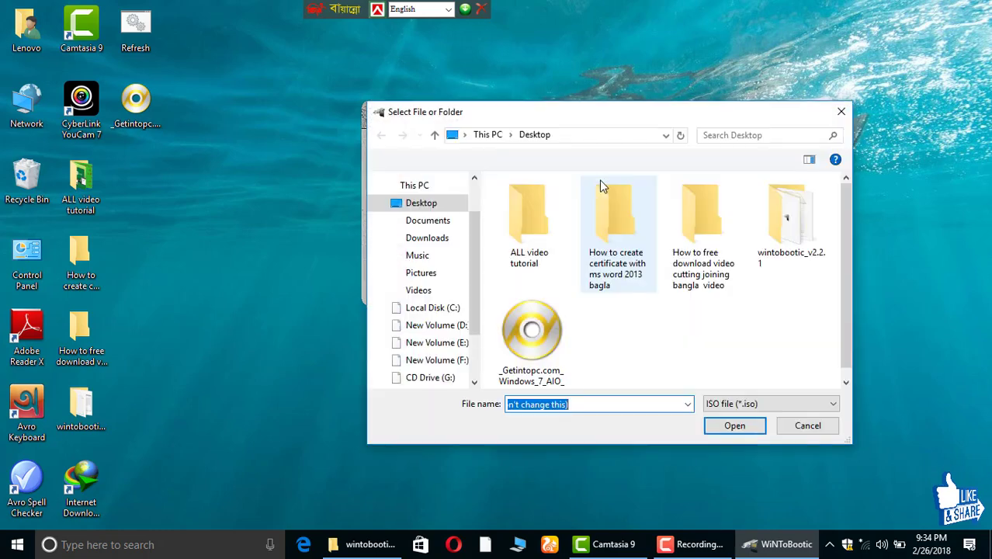
scroll(844, 284, "down", 1)
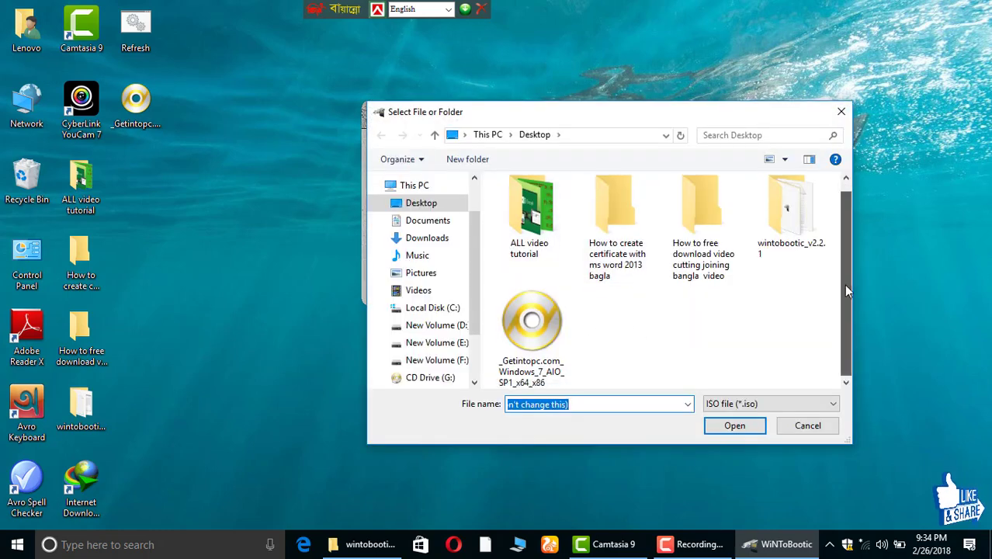
left_click(527, 332)
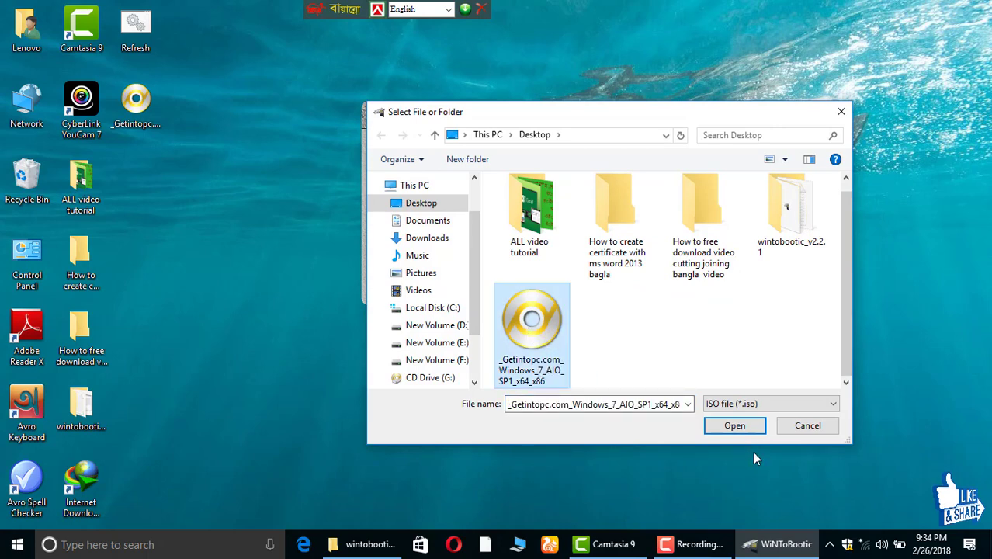
left_click(731, 428)
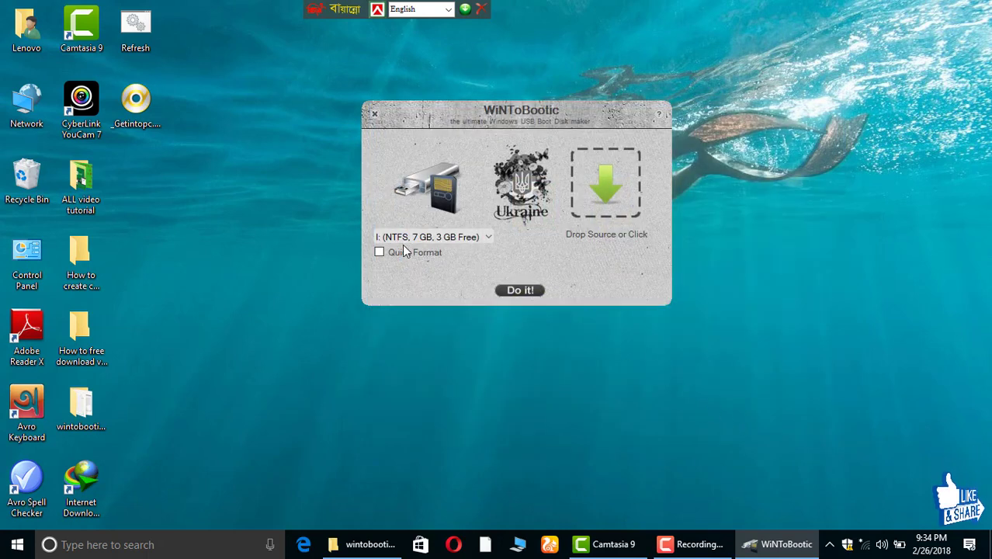
Enable Quick Format for USB drive I: and start creating the boot disk, agreeing to erase all data on it
left_click(379, 253)
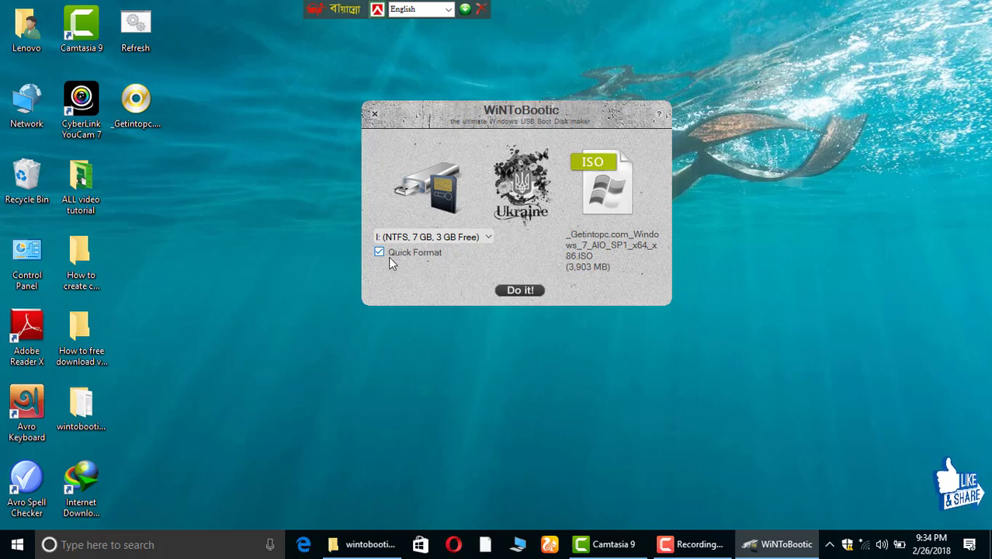
left_click(522, 291)
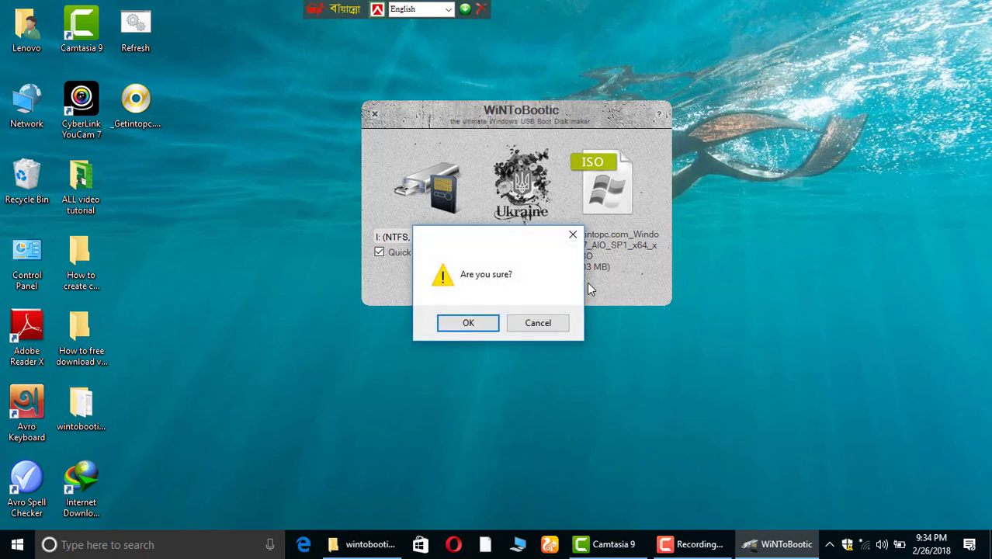
left_click(470, 323)
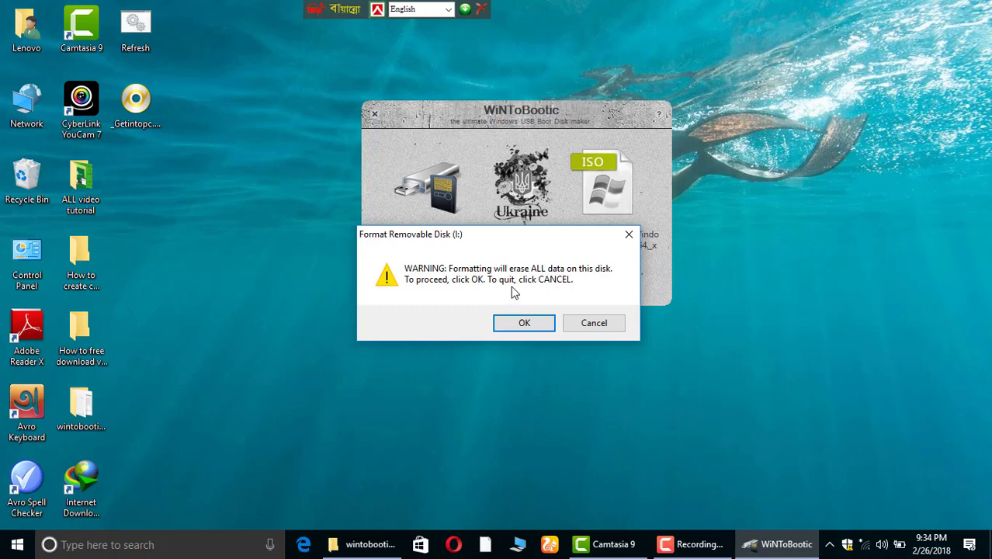
left_click(522, 324)
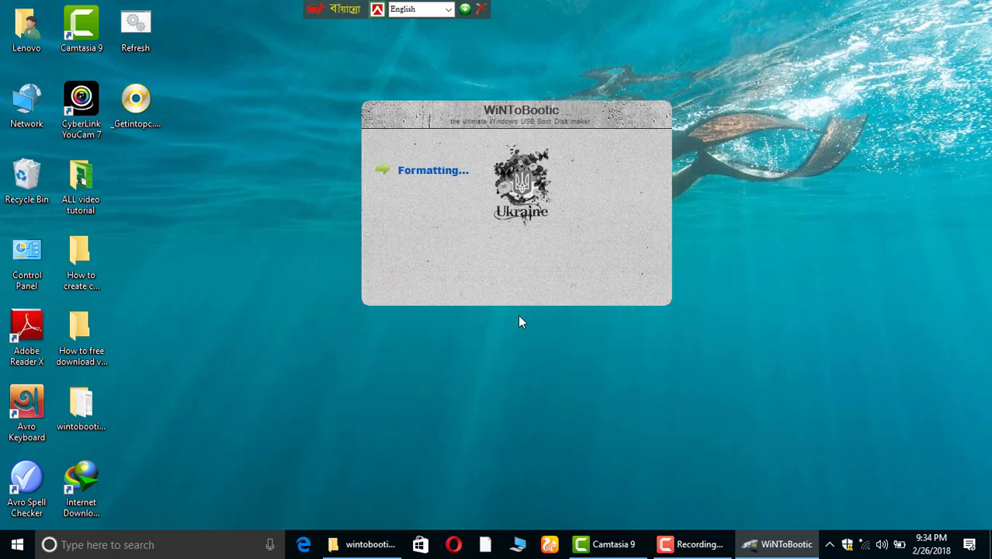
right_click(846, 237)
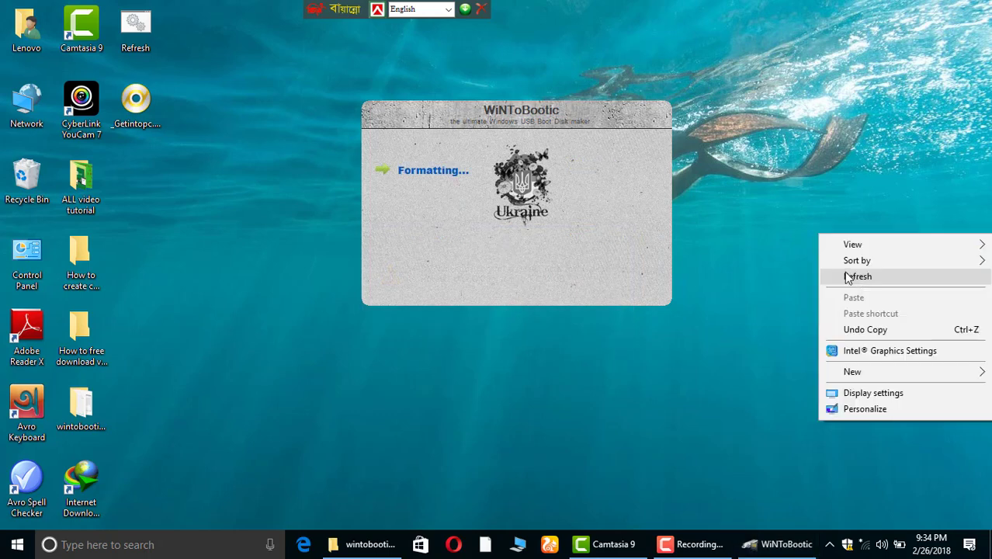
left_click(846, 276)
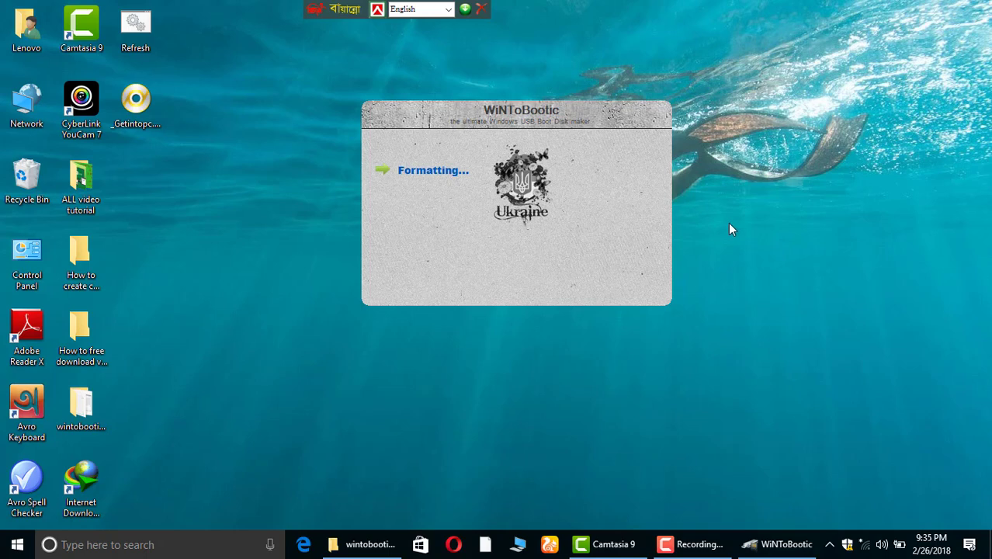
right_click(740, 191)
left_click(767, 233)
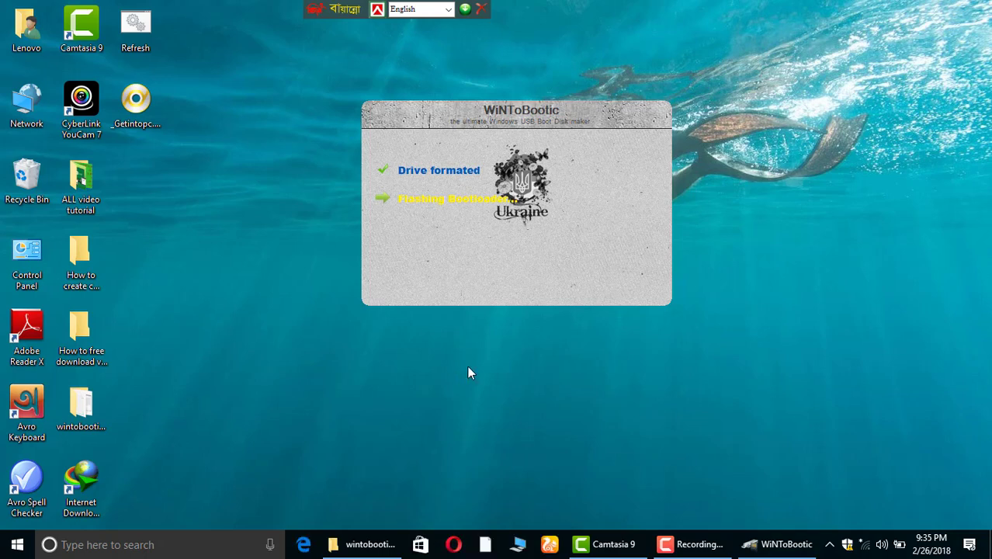
right_click(758, 194)
left_click(783, 233)
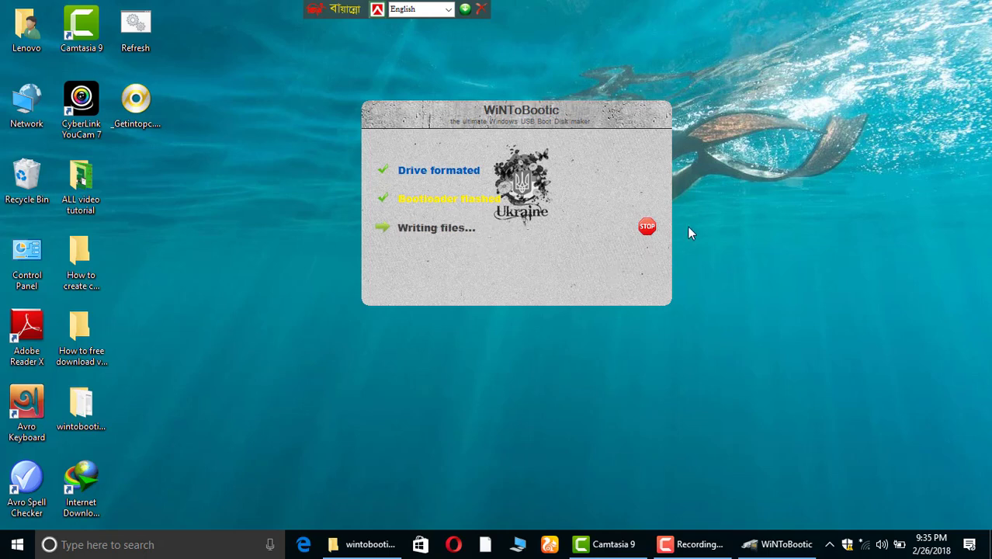
right_click(732, 183)
left_click(773, 226)
right_click(773, 228)
left_click(807, 270)
right_click(772, 177)
left_click(773, 219)
right_click(791, 196)
left_click(821, 237)
right_click(794, 169)
left_click(813, 211)
right_click(765, 152)
left_click(809, 198)
right_click(780, 201)
left_click(813, 240)
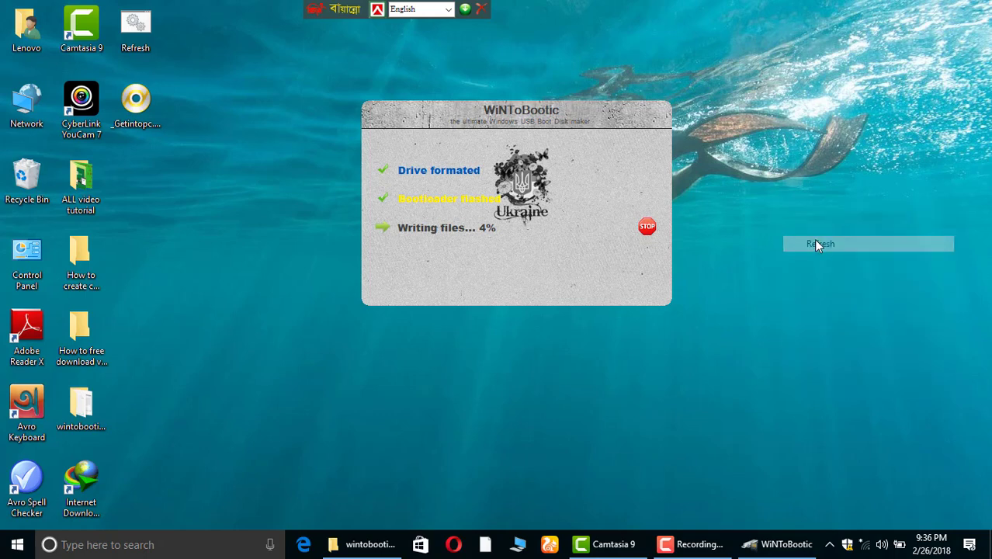
right_click(775, 160)
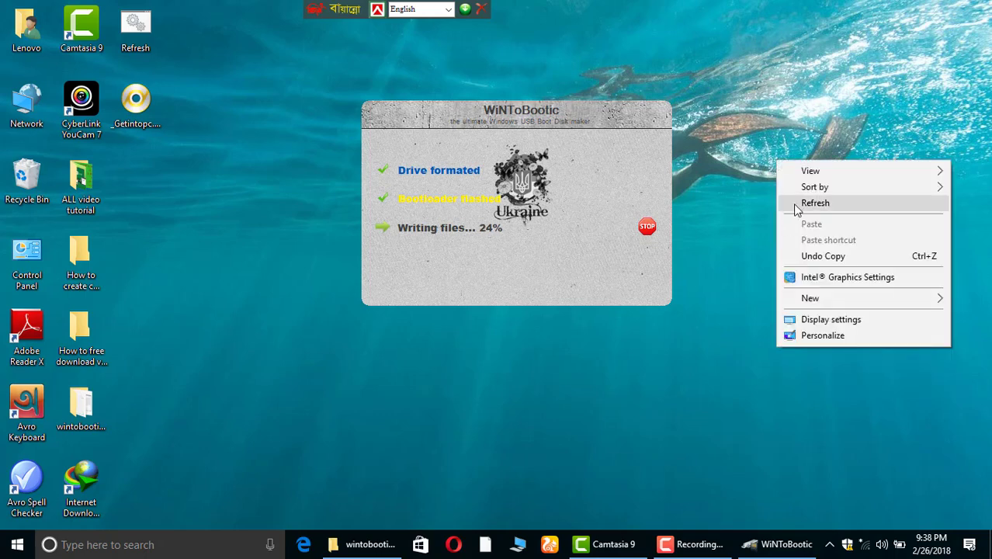
left_click(793, 204)
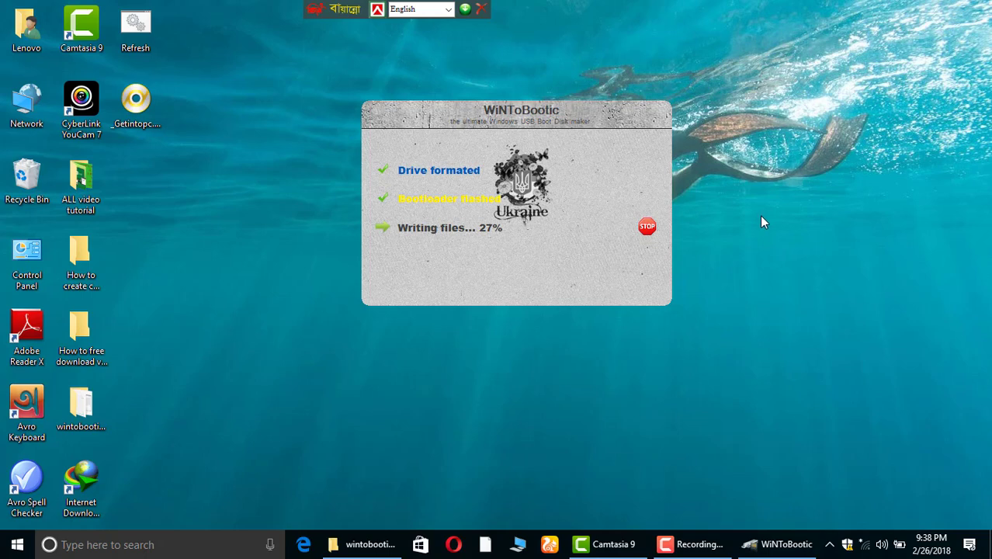
right_click(769, 156)
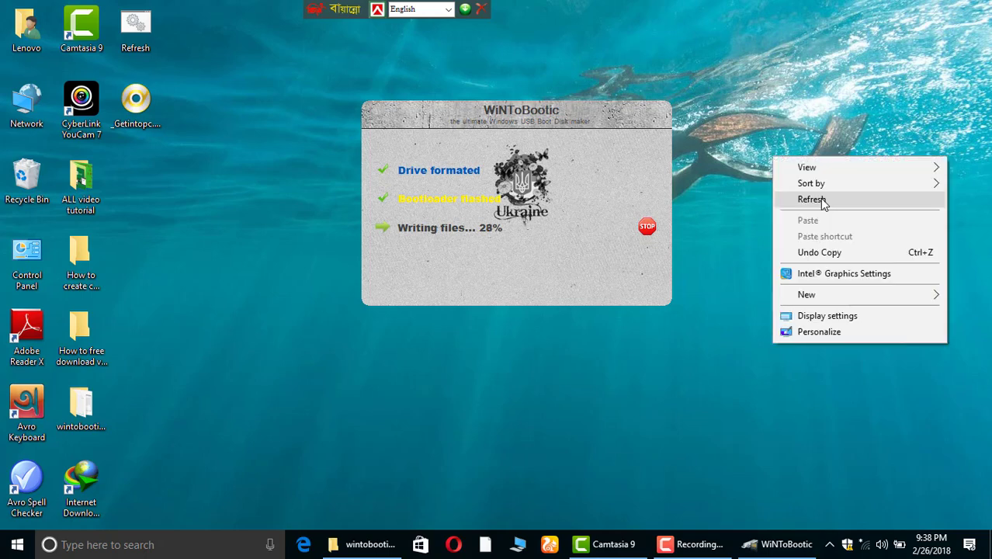
left_click(818, 200)
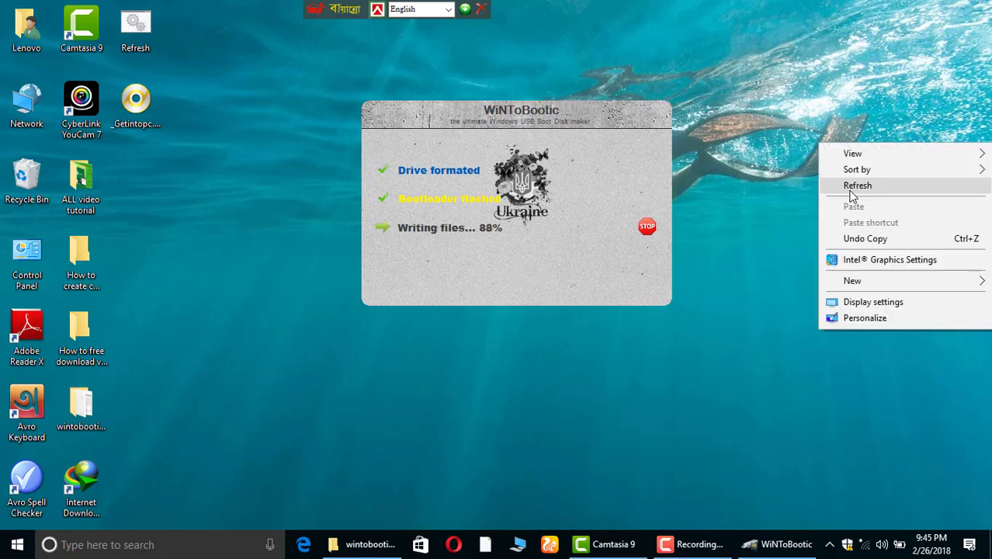
left_click(848, 190)
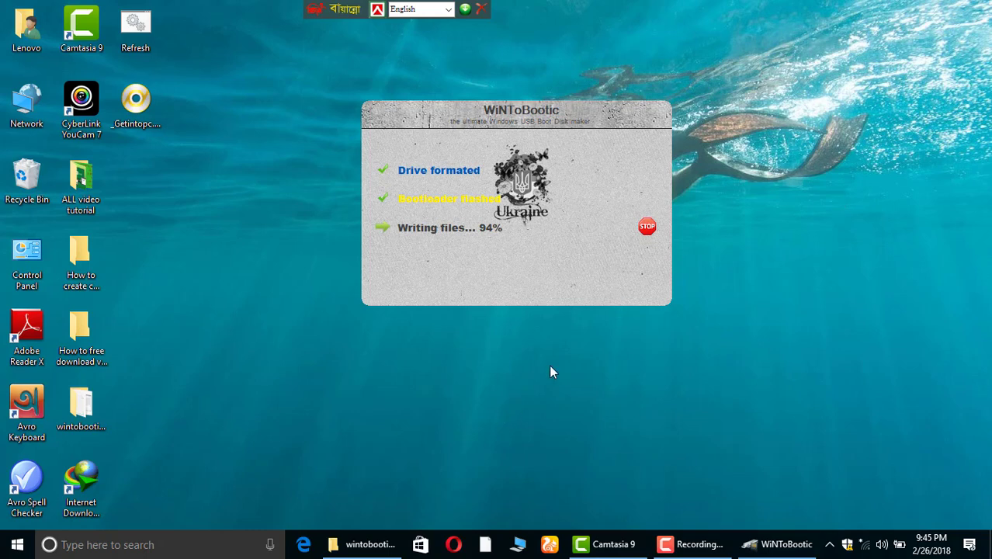
right_click(831, 290)
left_click(804, 242)
right_click(781, 184)
left_click(804, 223)
right_click(793, 140)
left_click(810, 183)
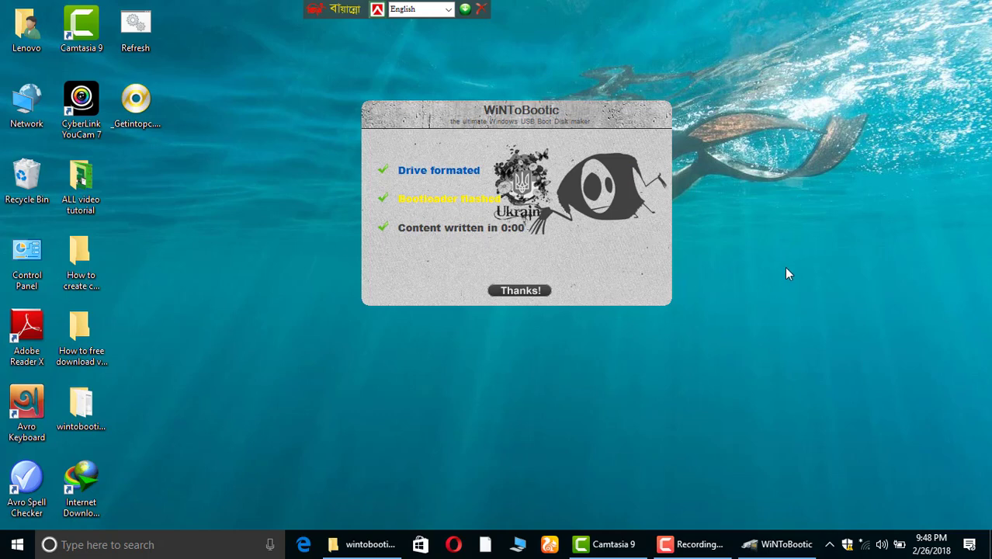
right_click(743, 141)
left_click(752, 185)
right_click(827, 262)
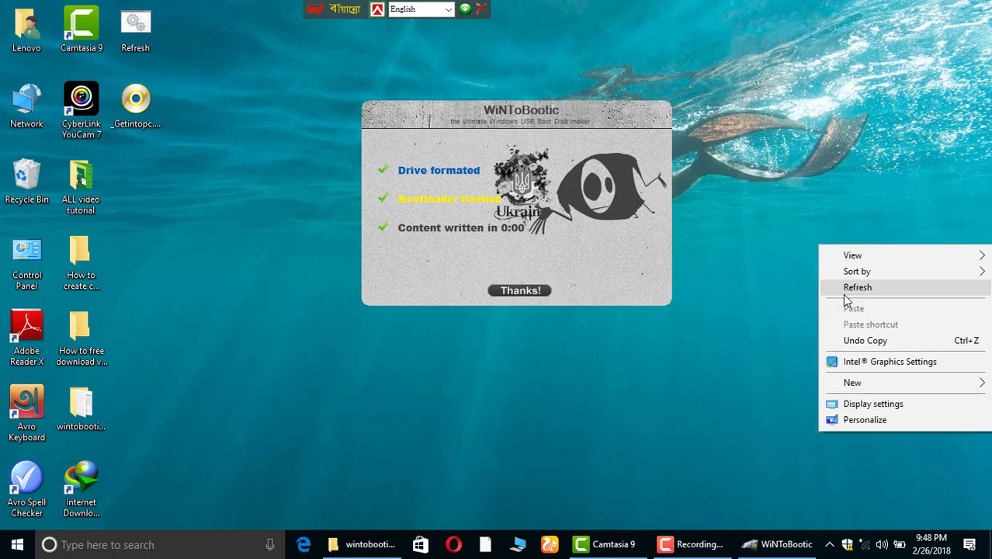
left_click(842, 286)
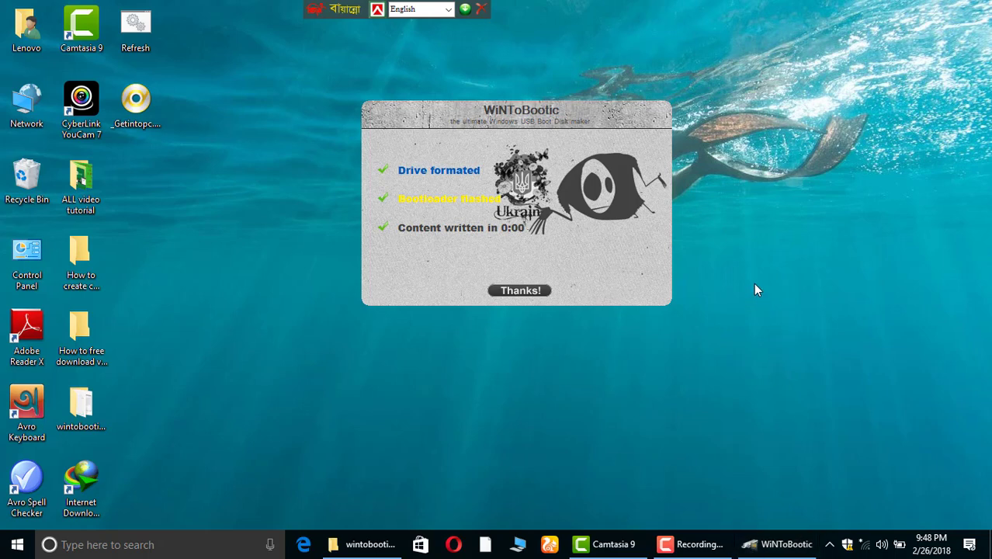
right_click(748, 201)
left_click(757, 243)
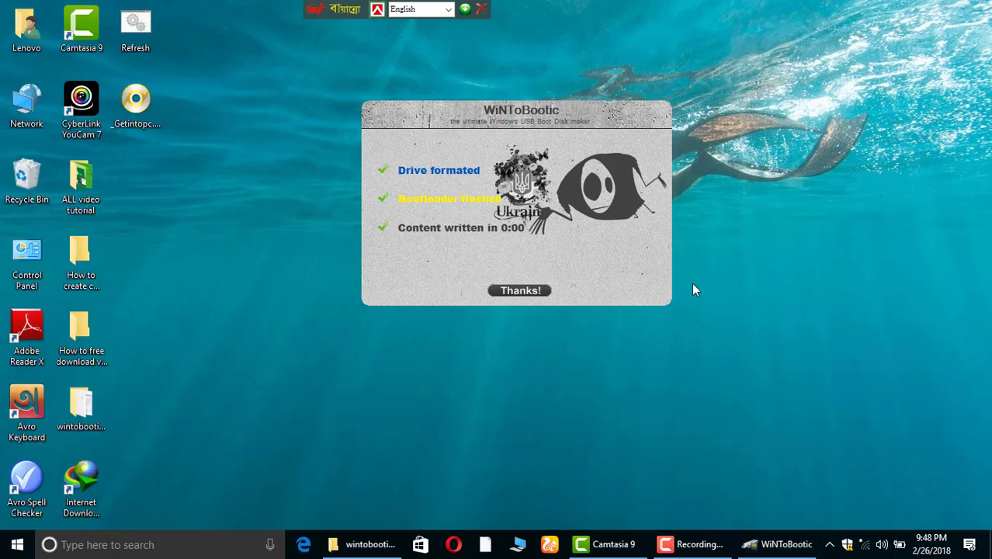
Dismiss the finished boot disk report and close WiNToBootic
left_click(523, 291)
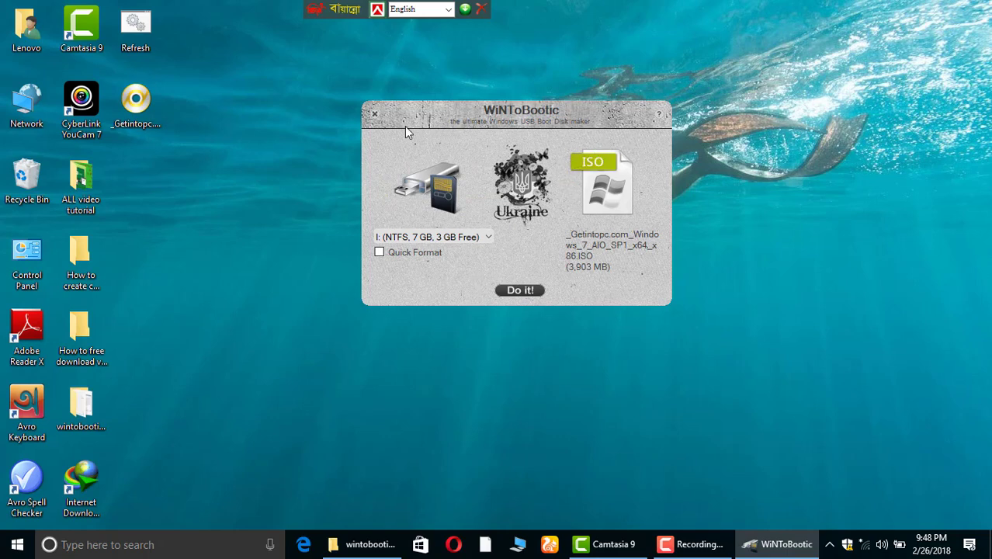
left_click(374, 114)
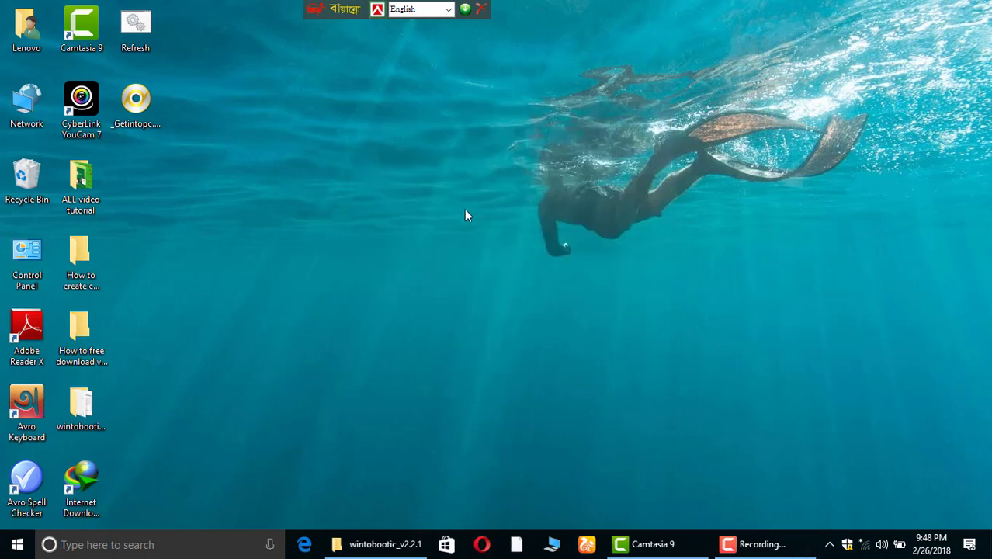